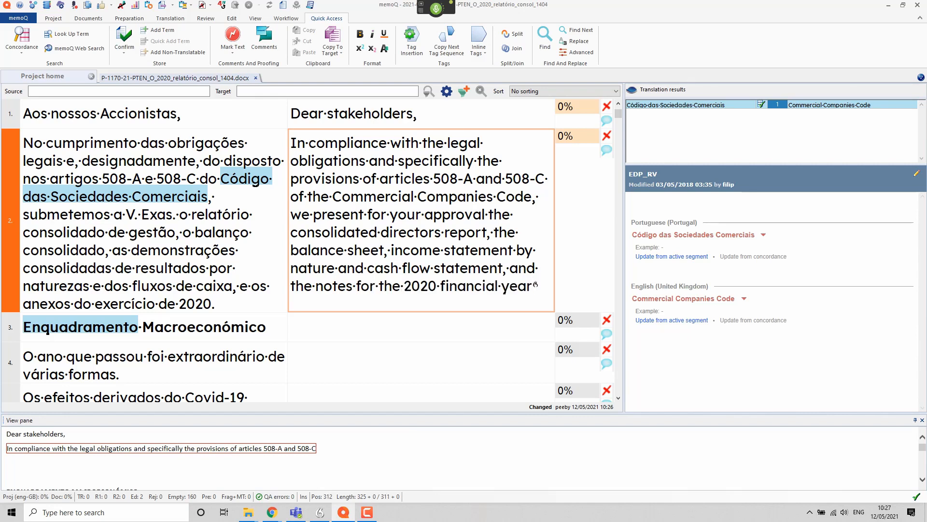
Step: Correct segment 3's English heading so it reads 'Macroeconomic XY' instead of 'Framework'
key(Down)
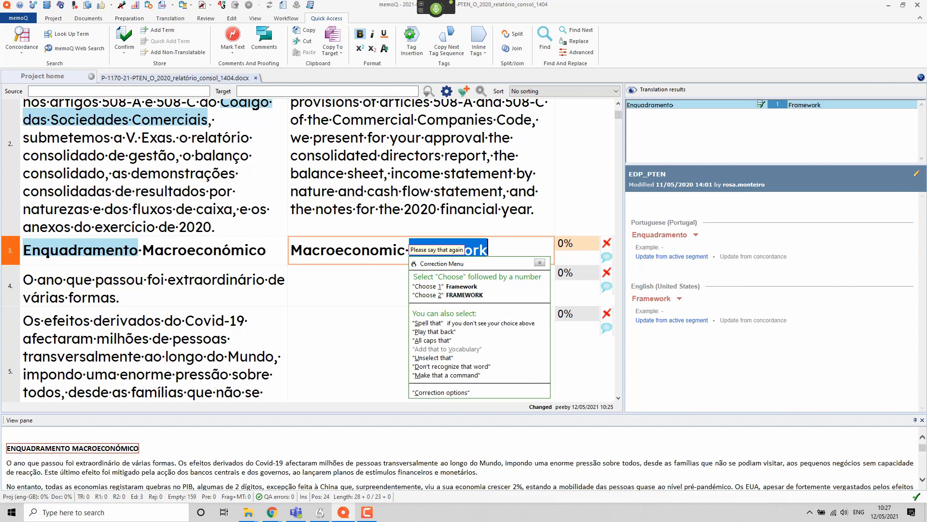
text(XY)
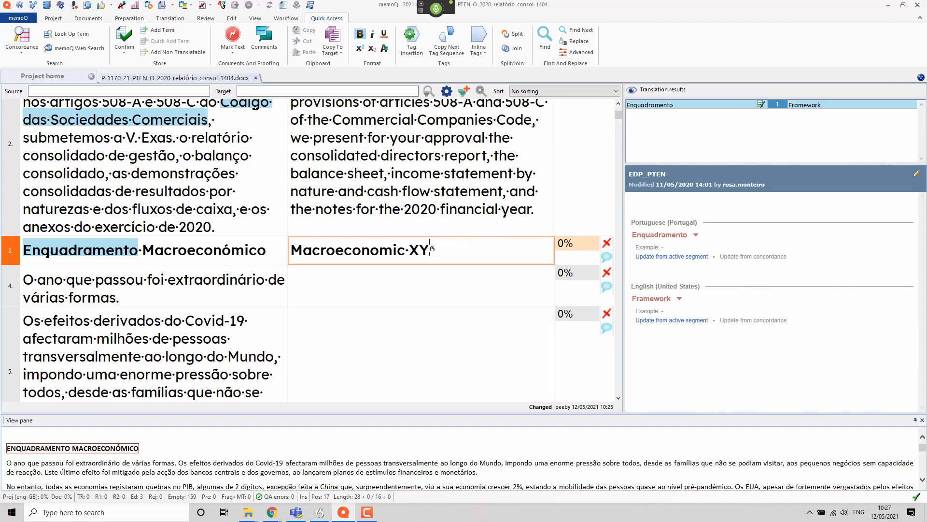
key(Down)
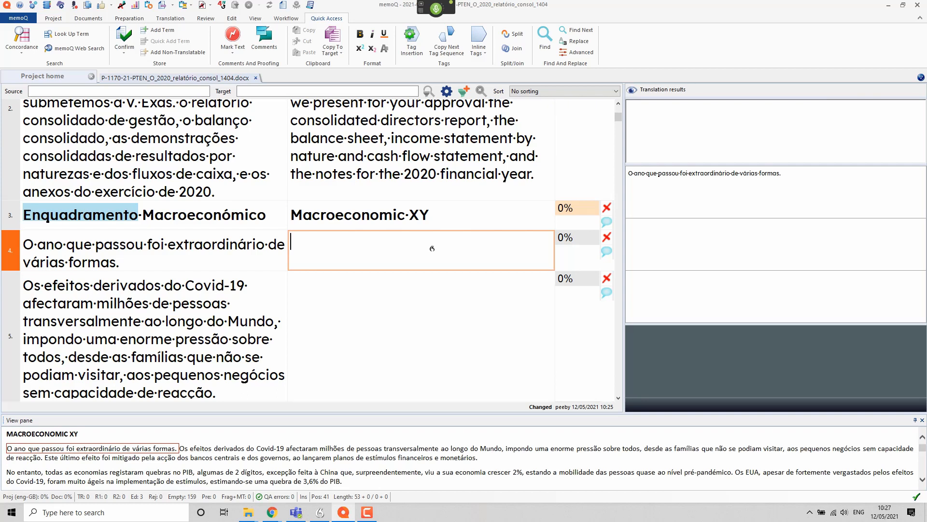
Step: Enter 'This year has been extraordinary in many ways' for segment 4 and begin segment 5 with 'The effects of'
text(This year)
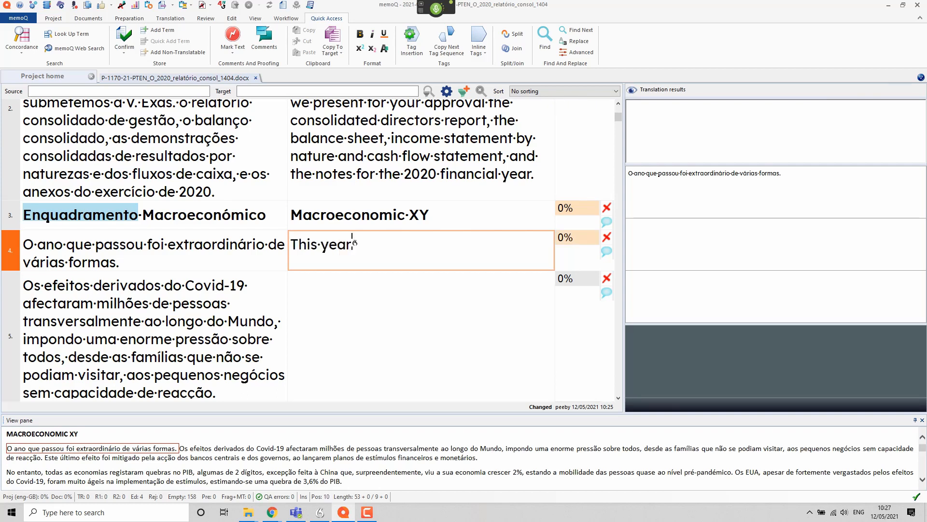
text( has been extraordinary)
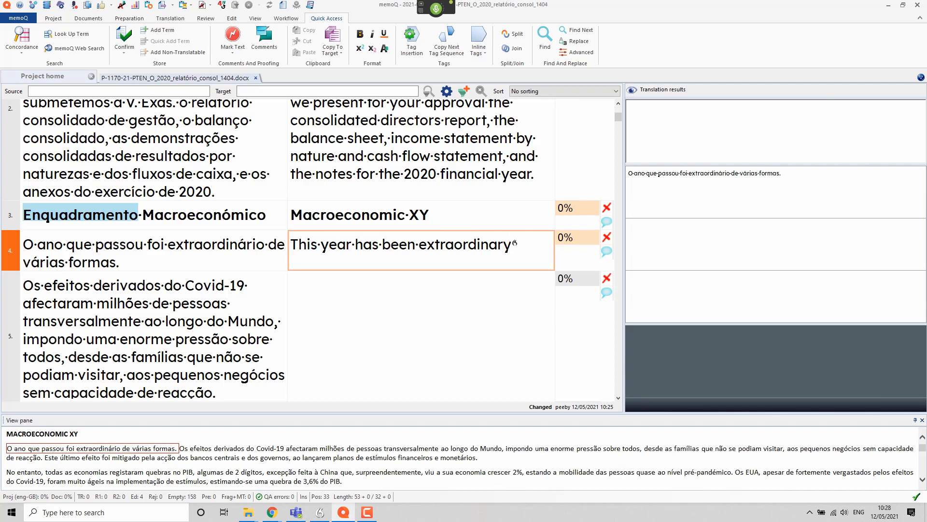
text( in many ways)
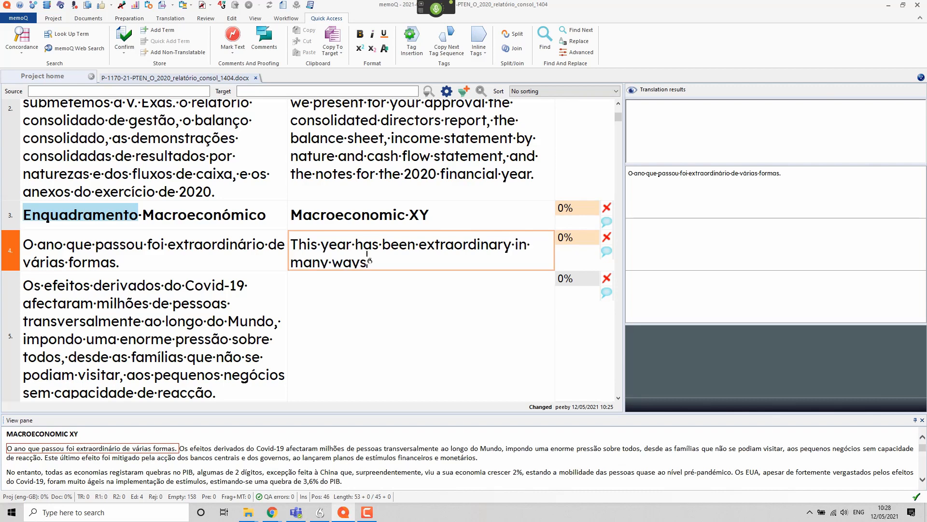
key(Down)
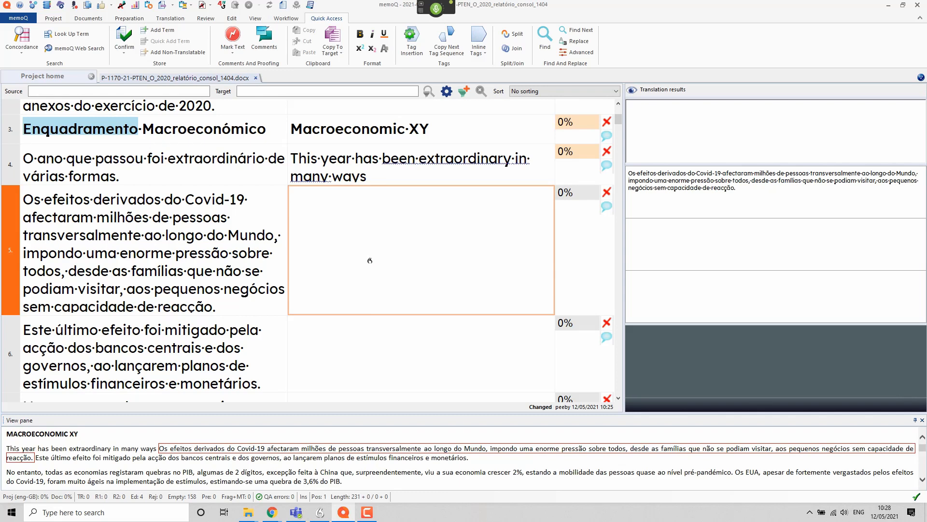
text(The effects of)
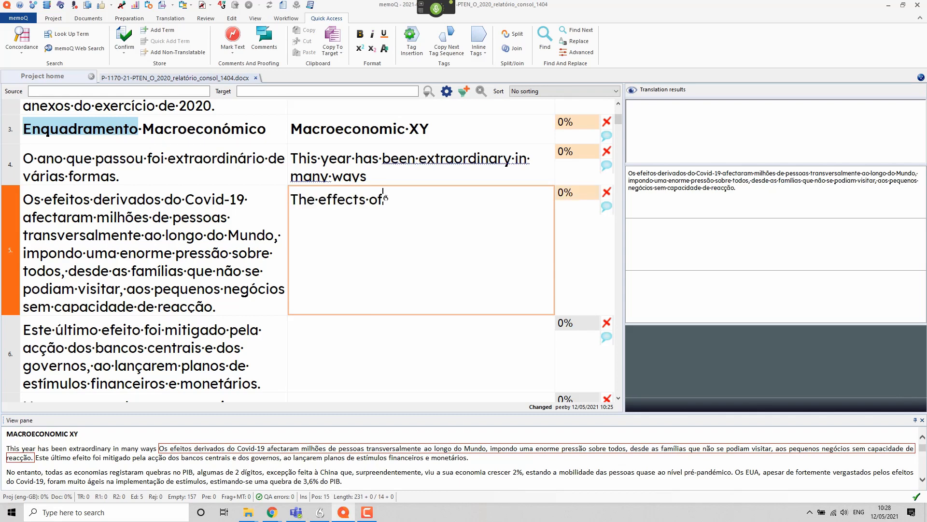
text( Covid-19)
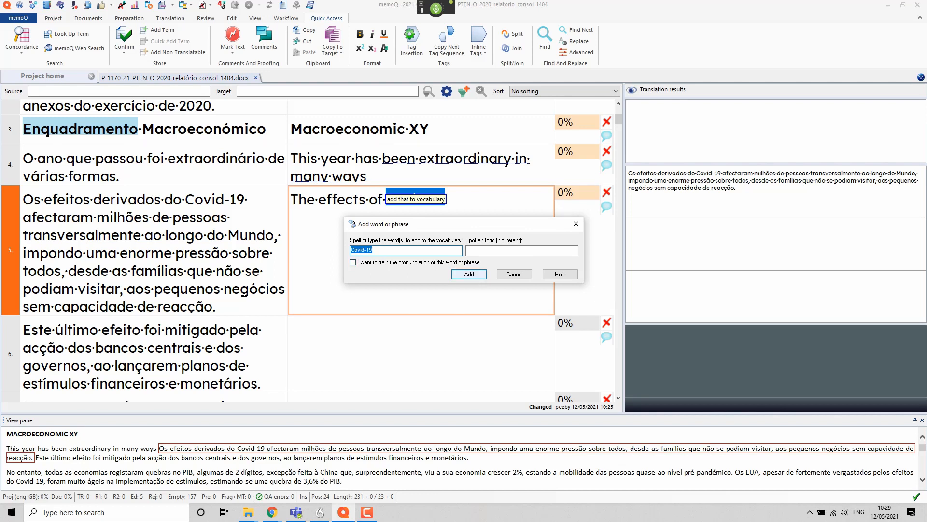
Step: Add Covid-19 to the dictation vocabulary with pronunciation training enabled
click(353, 263)
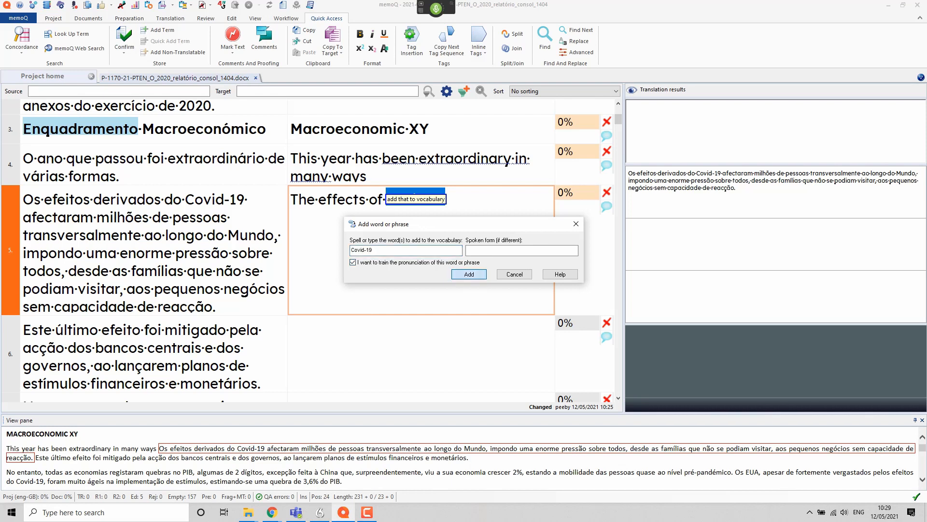
click(469, 276)
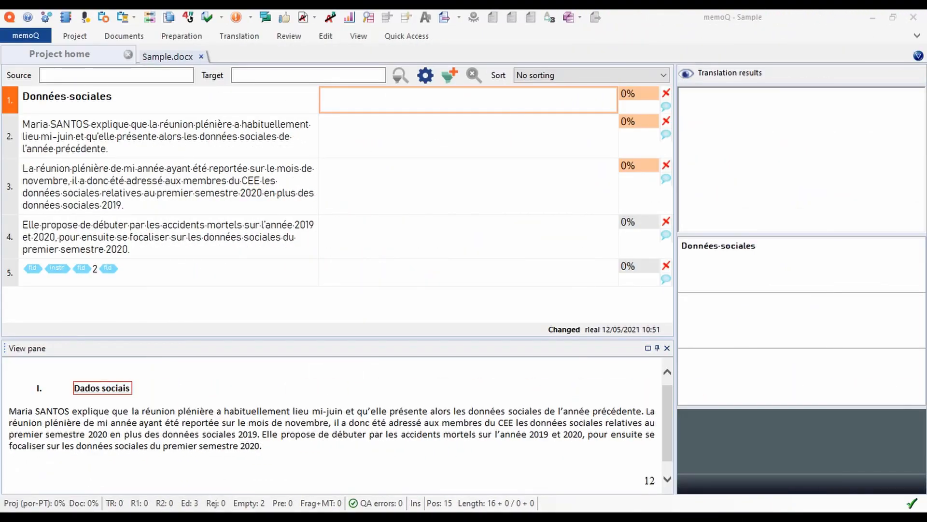
Step: Start Braina and enter 'Dados sociais' as segment 1's Portuguese target
key(ctrl+alt+b)
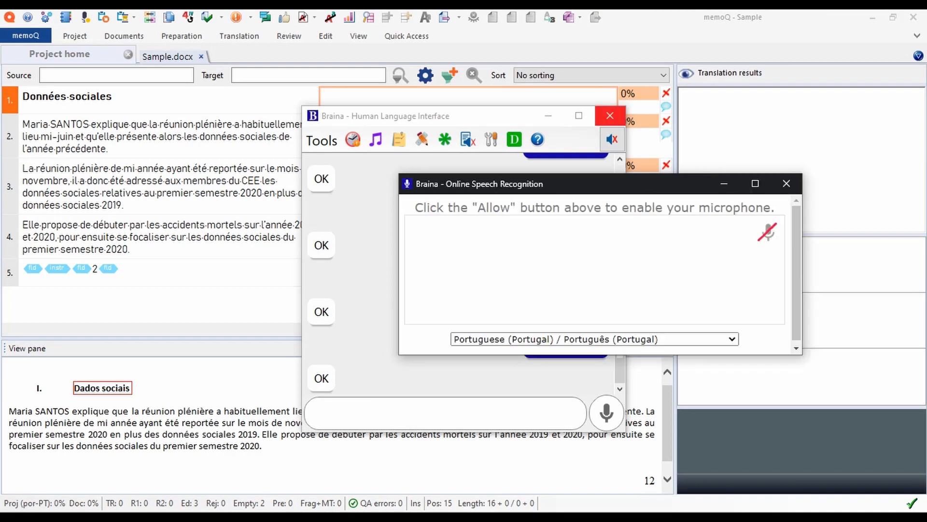
click(609, 116)
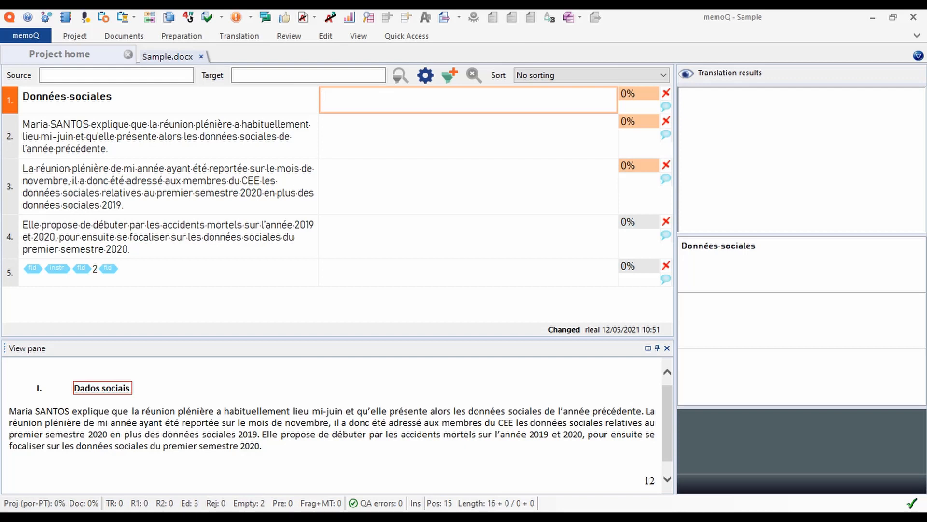
text(Dados sociais)
key(Down)
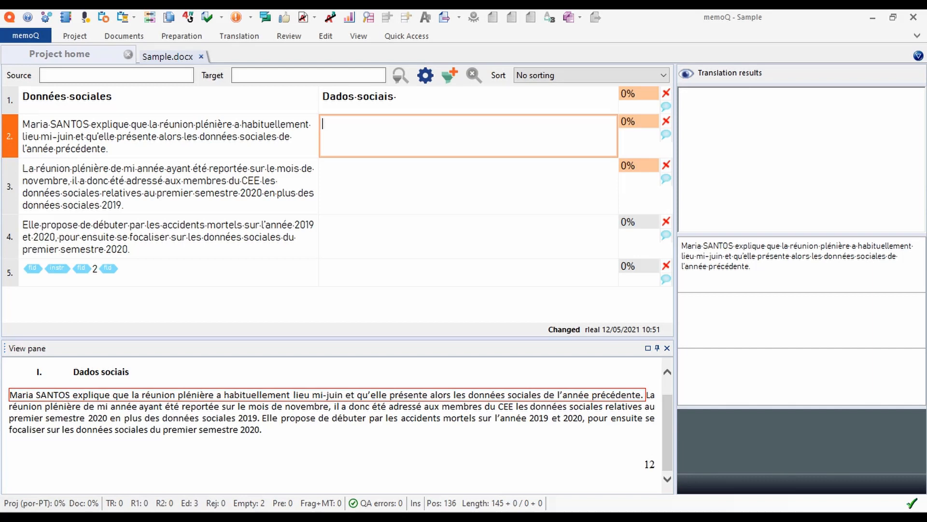
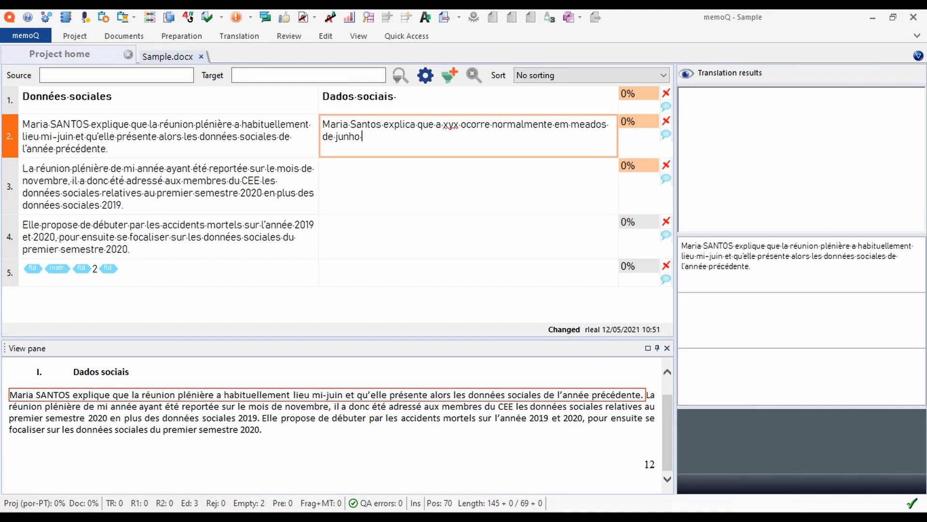
Step: Translate segment 2 as the mid-June sentence ending 'dados sociais do ano anterior.', with a comma after 'junho'
text(,)
text(altura em que apresenta os dados sociais do ano anterior.)
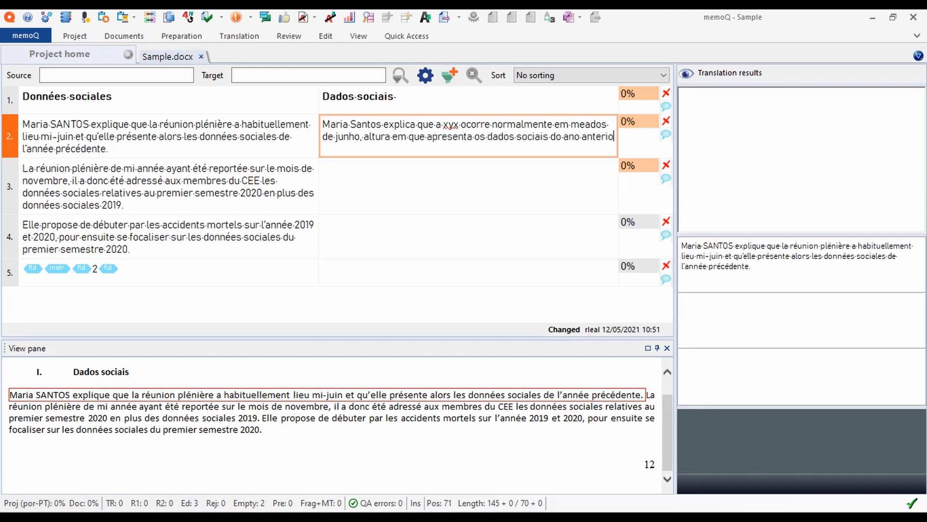
key(Down)
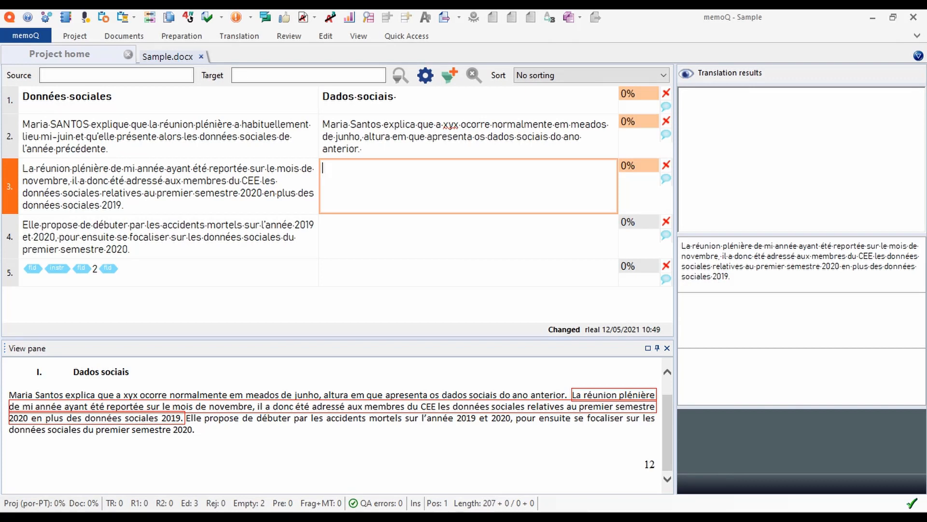
text(Dado que a xyx de meados do ano foi adiado para o mês de novembro)
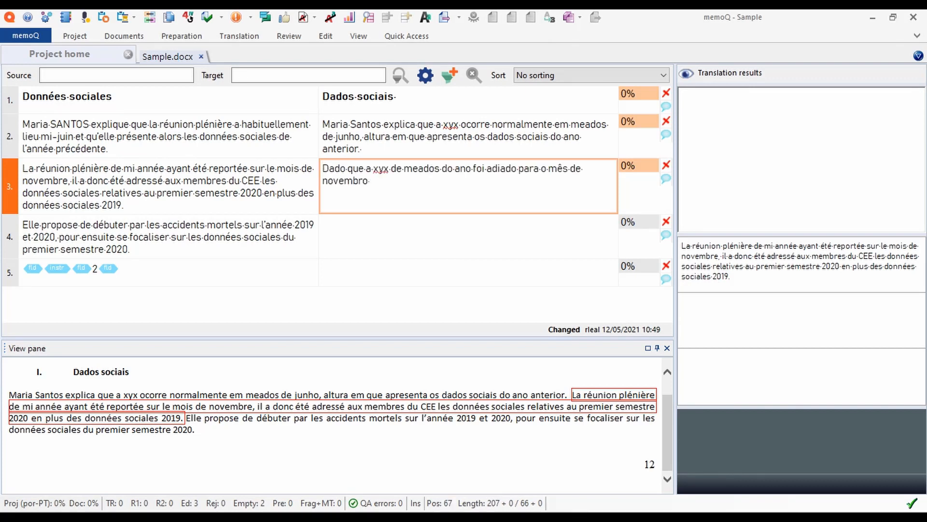
text(,)
text(Foram então enviados aos membros do clã e os dados sociais relativos)
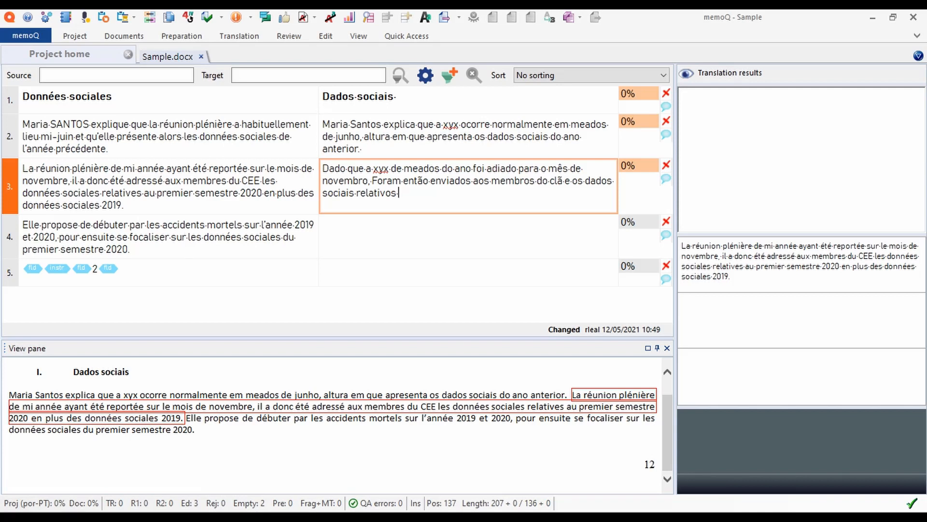
text(a primeiro semestre de 2020,)
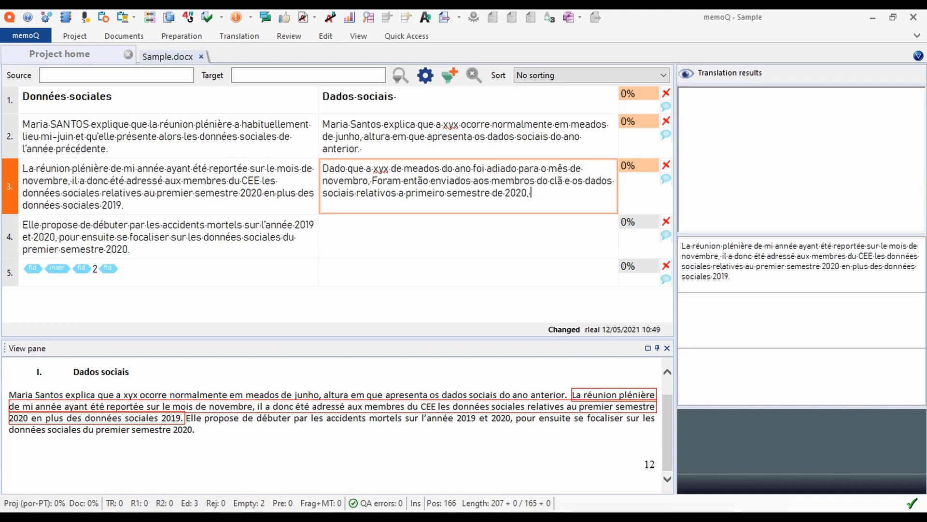
text(além dos dados sociais de 2019)
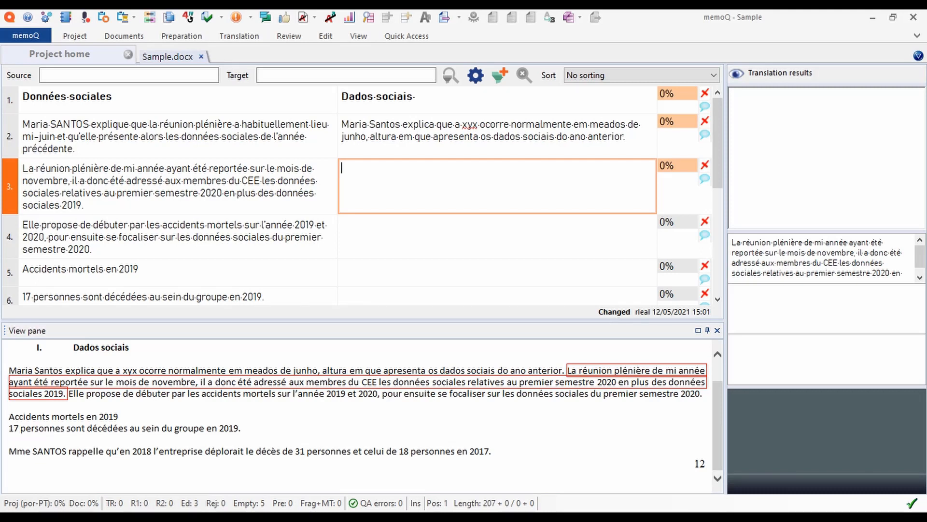
Step: Enter segment 3's Portuguese sentence ending 'além dos dados sociais de 2019.' without the trailing space
text(dado que a xyx de meados do ano foi adiado para o mês de novembro)
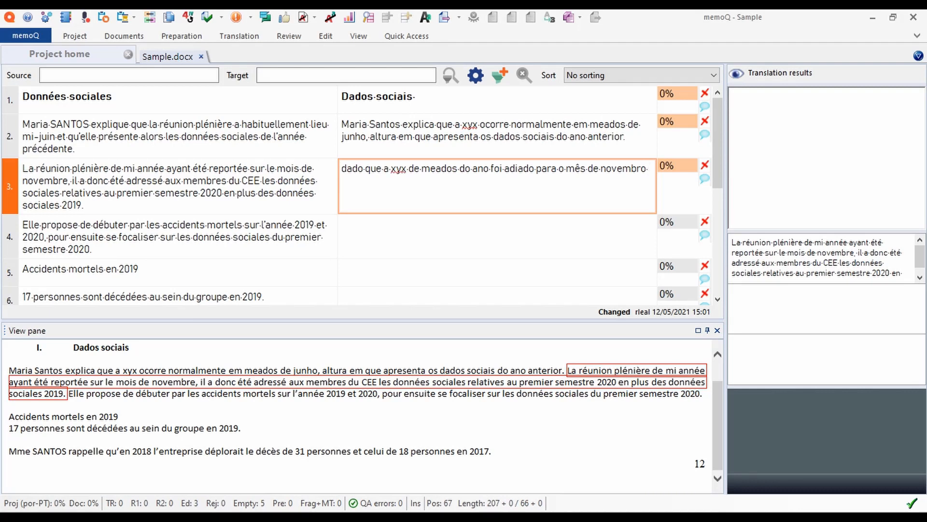
text(,)
text(foram enviados aos membros do c.e os dados sociais relativos ao primeiro semestre de 2020 )
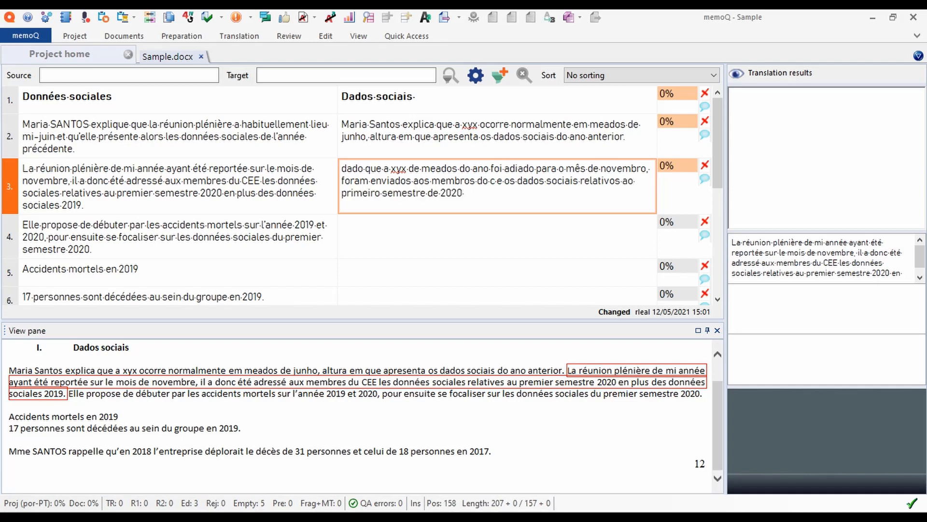
text(, além dos dados sociais de 2019.)
key(BackSpace)
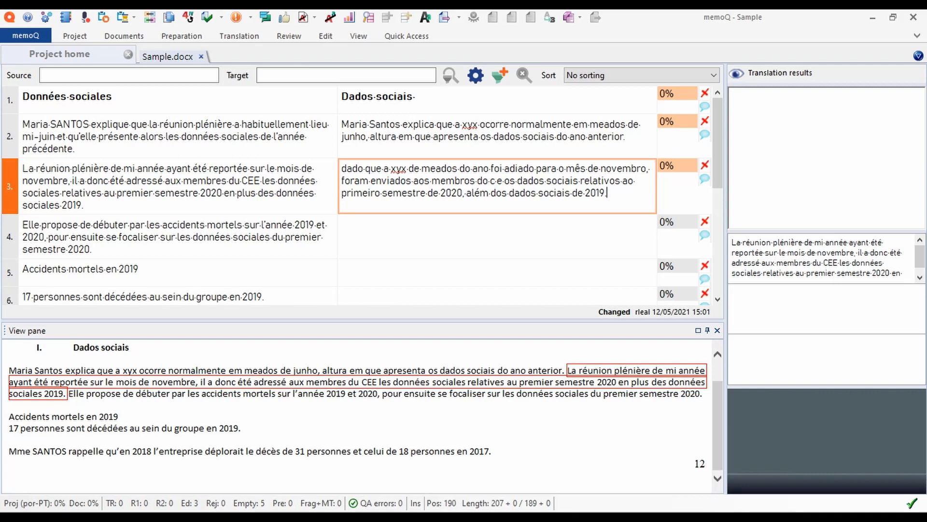
Step: Replace the misrecognized 'c.e' abbreviation with 'CEE' in segment 3
click(515, 180)
key(Left)
key(Left)
key(Left)
key(BackSpace)
key(BackSpace)
key(BackSpace)
text(CEE)
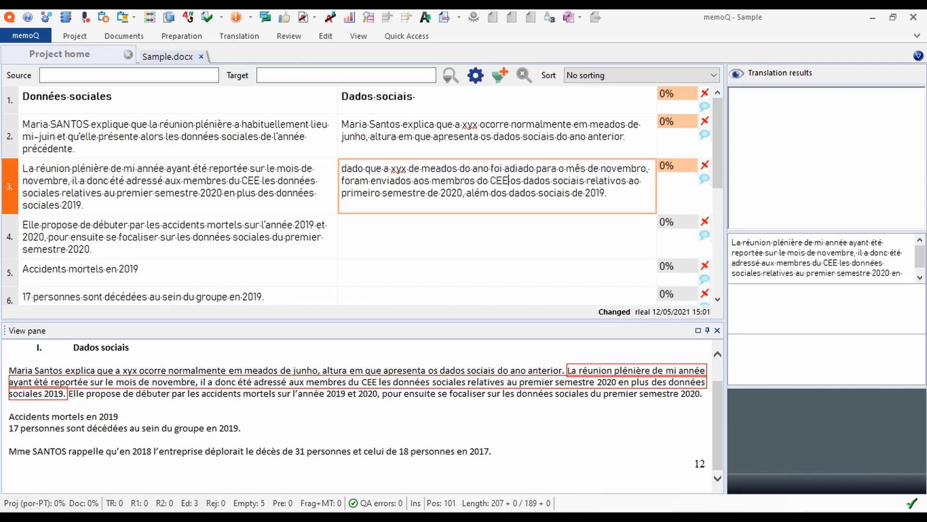
click(497, 236)
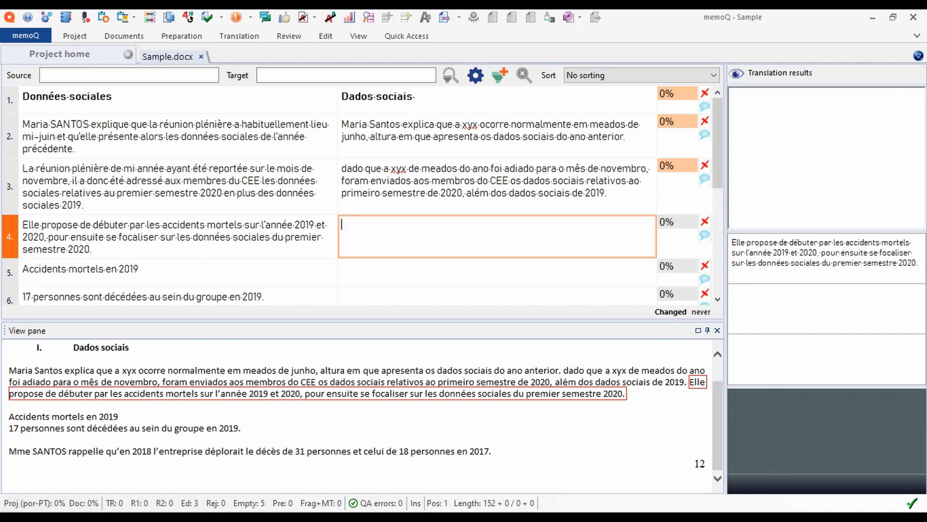
Step: Fill segment 4's target through '...de 2019 e 2020, para, em seguida,' with corrected comma spacing
text(Esta propõe começar pelos acidentes mortais no ano de 2019 e 2020)
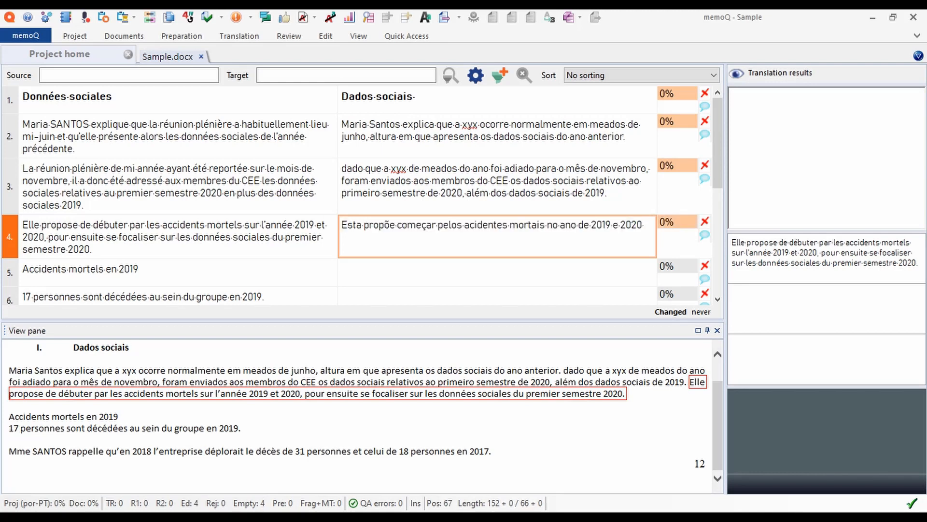
text(, para)
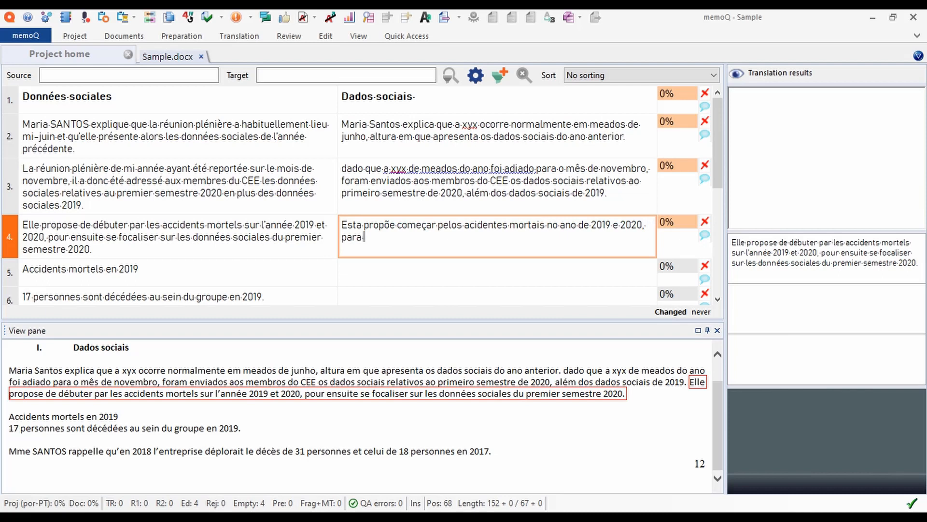
key(BackSpace)
text(, em seguida ,)
key(Left)
key(Left)
key(BackSpace)
key(Page_Down)
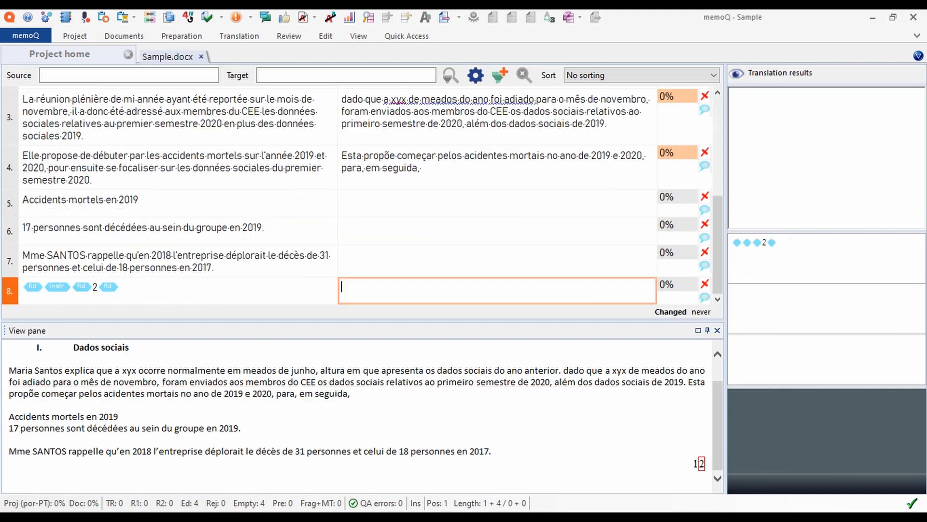
click(422, 168)
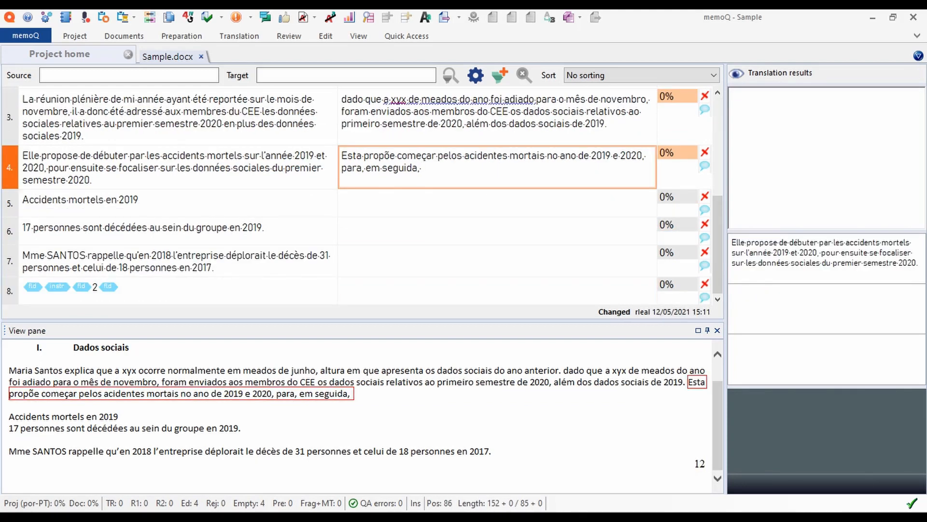